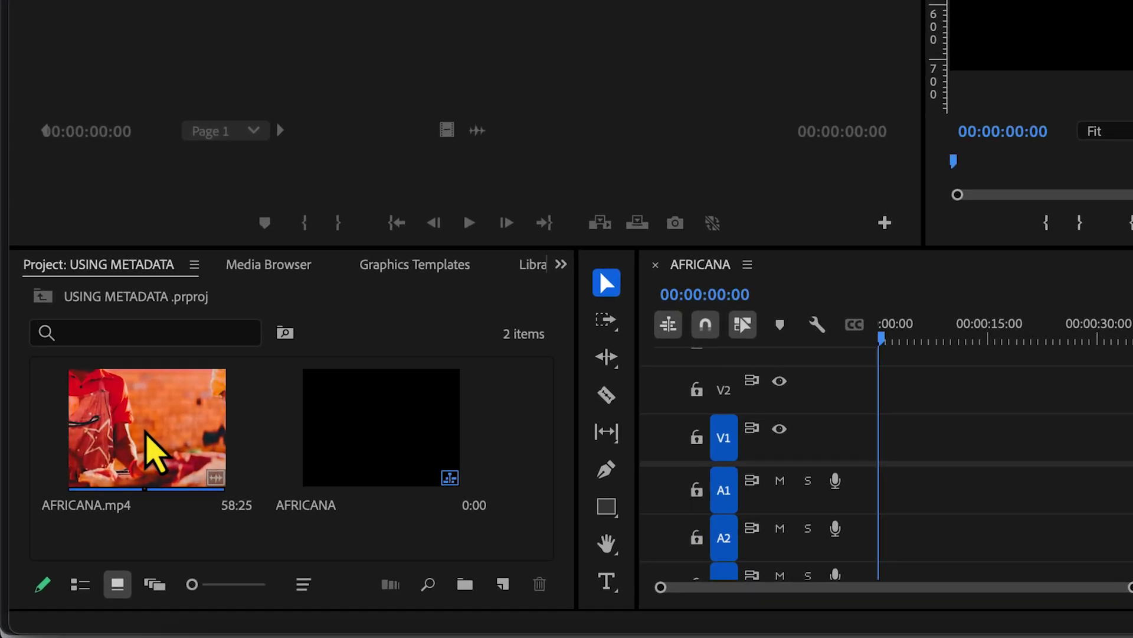
Open the AFRICANA.mp4 clip from the project in the Source monitor and display its metadata
{"action": "left_click", "coordinate": [147, 437]}
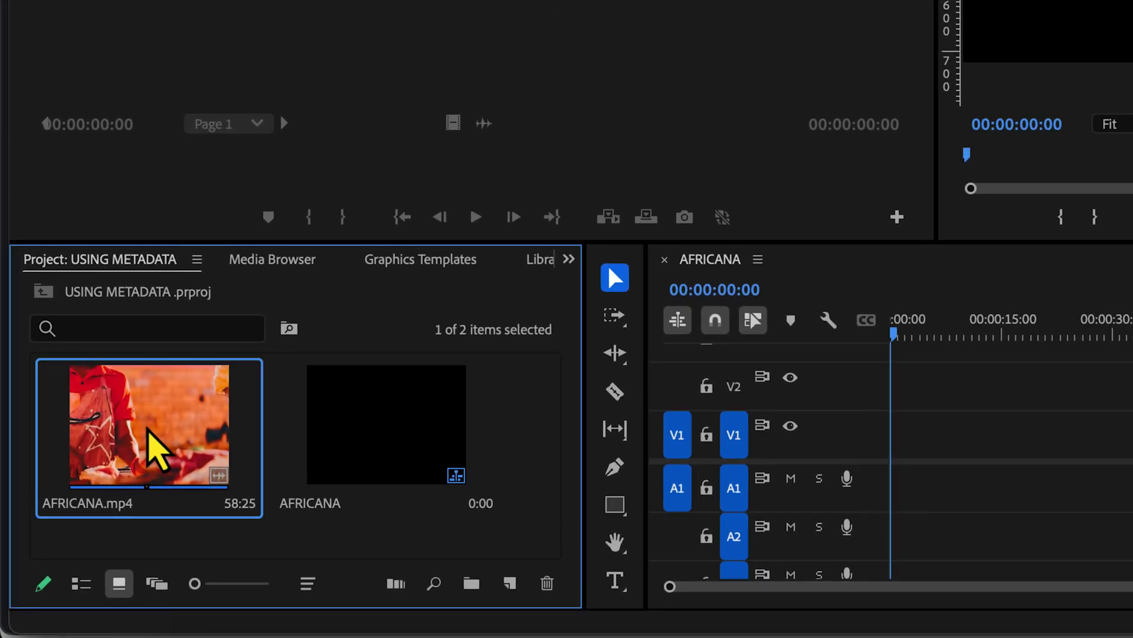
{"action": "double_click", "coordinate": [84, 435]}
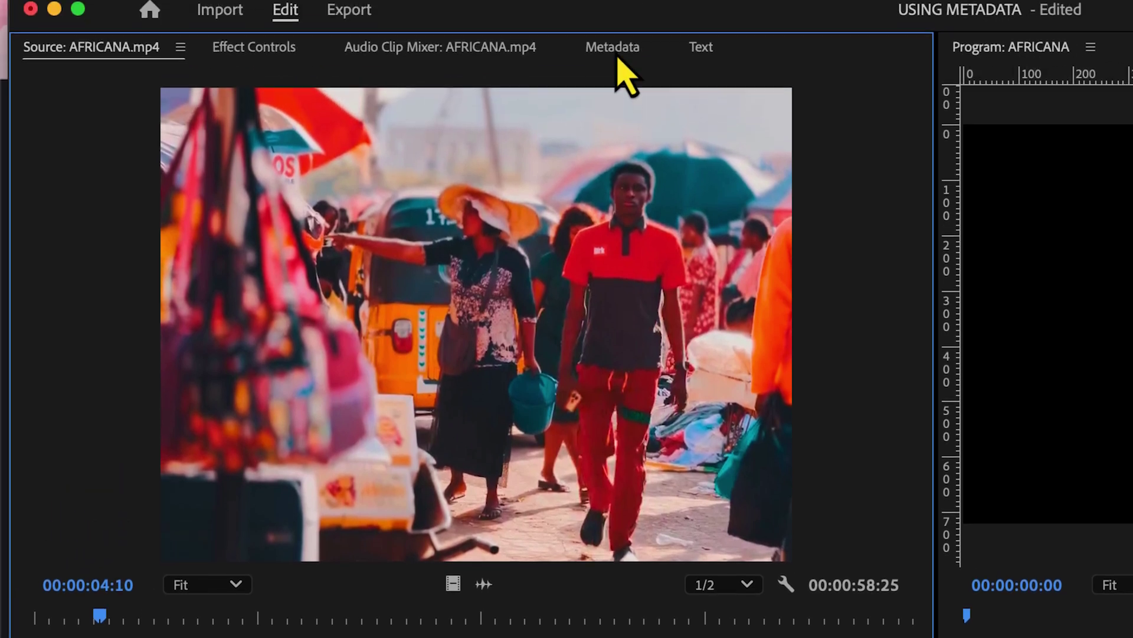
{"action": "left_click", "coordinate": [617, 71]}
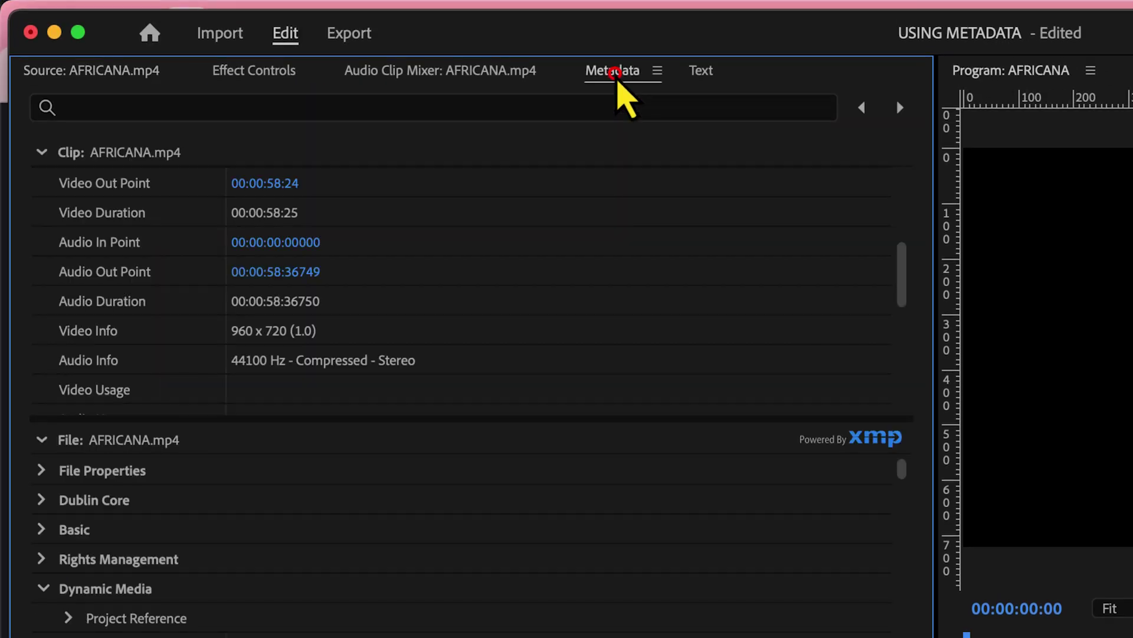
Examine the clip metadata fields of AFRICANA.mp4, from Name and Frame Rate through File Path, Scene, Shot, Client and Good
{"action": "scroll", "coordinate": [437, 339], "scroll_direction": "up", "scroll_amount": 4}
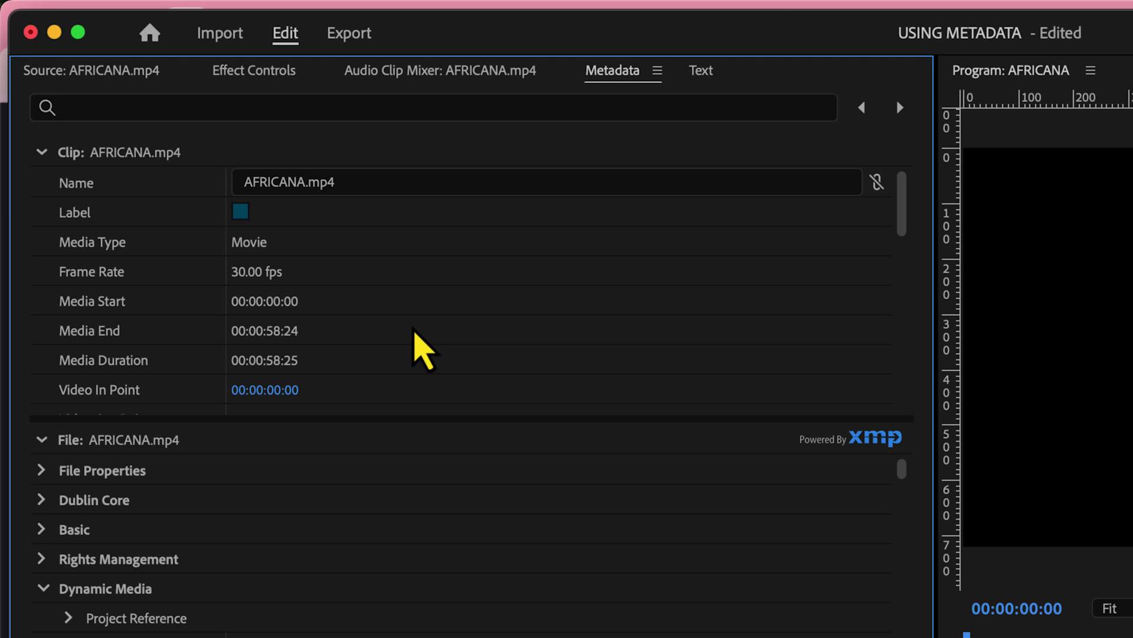
{"action": "scroll", "coordinate": [423, 349], "scroll_direction": "down", "scroll_amount": 2}
{"action": "scroll", "coordinate": [423, 349], "scroll_direction": "down", "scroll_amount": 5}
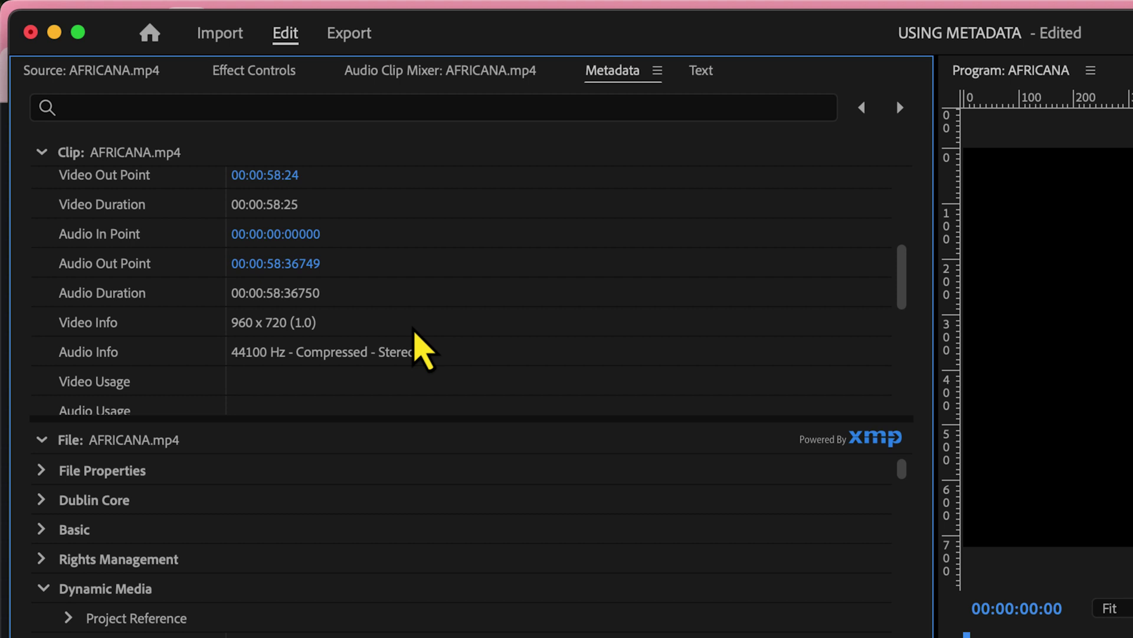
{"action": "scroll", "coordinate": [415, 333], "scroll_direction": "down", "scroll_amount": 2}
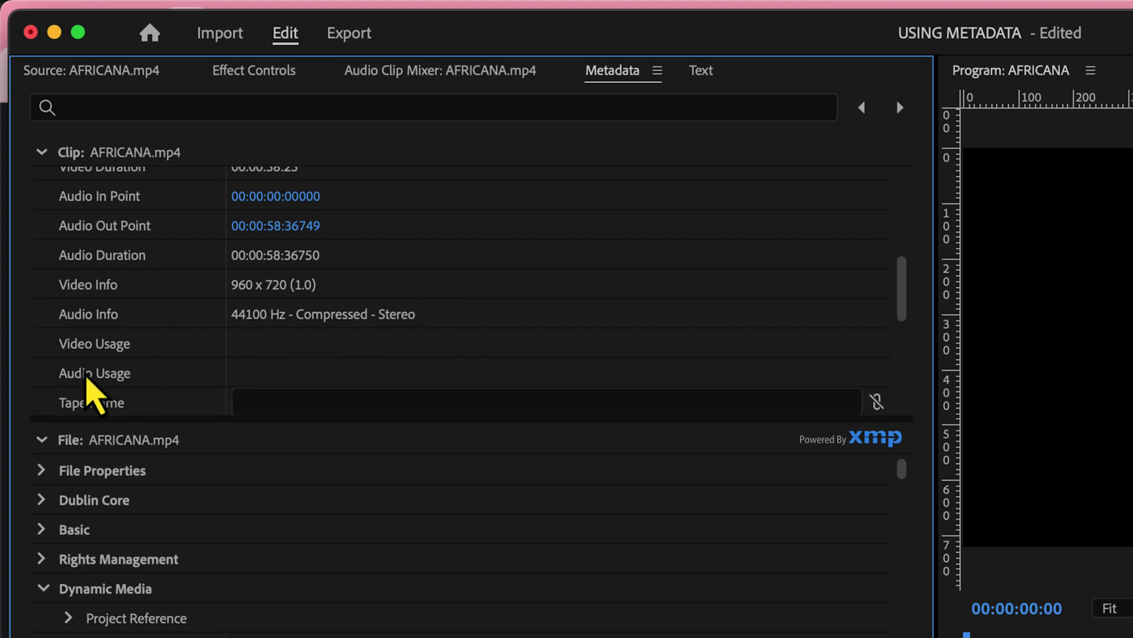
{"action": "mouse_move", "coordinate": [92, 375]}
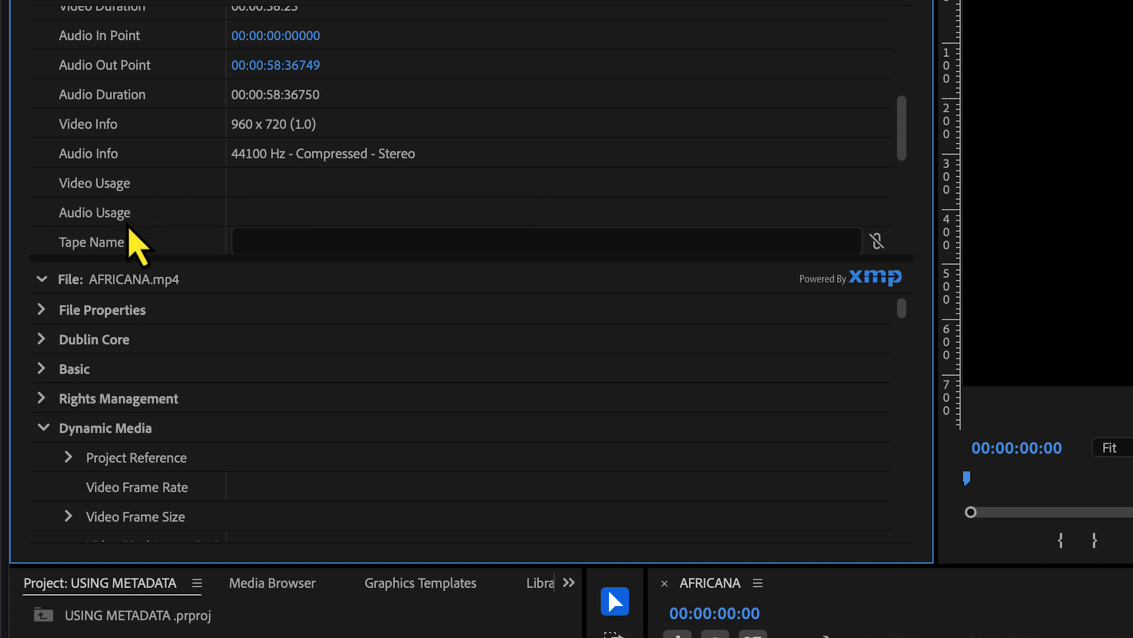
{"action": "scroll", "coordinate": [130, 231], "scroll_direction": "down", "scroll_amount": 4}
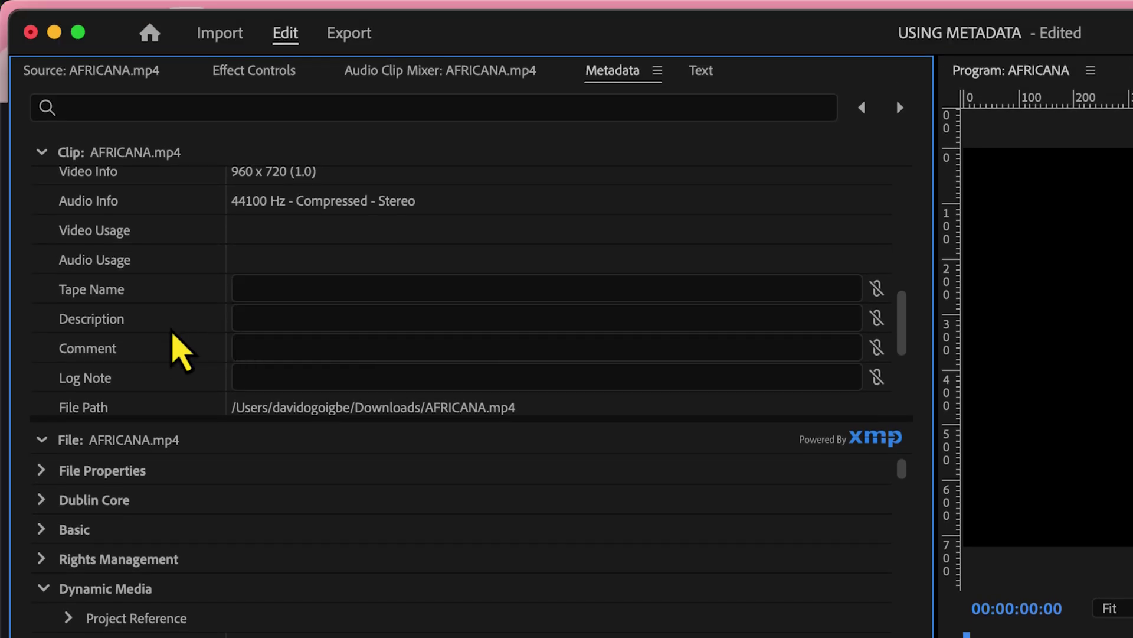
{"action": "scroll", "coordinate": [177, 361], "scroll_direction": "down", "scroll_amount": 2}
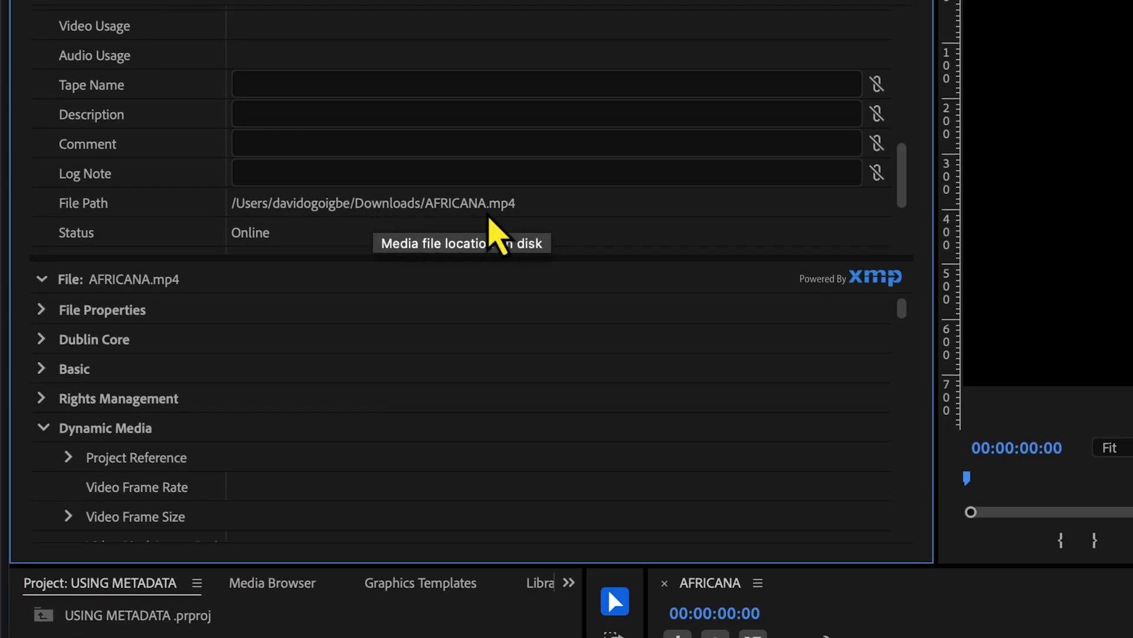
{"action": "scroll", "coordinate": [490, 219], "scroll_direction": "down", "scroll_amount": 2}
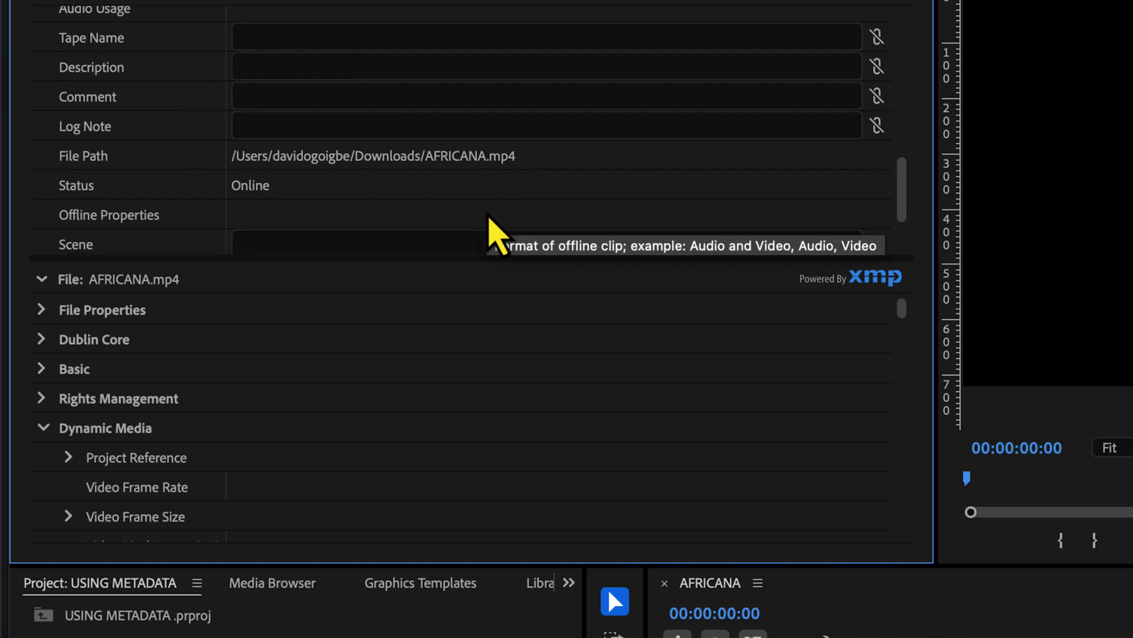
{"action": "scroll", "coordinate": [490, 220], "scroll_direction": "down", "scroll_amount": 4}
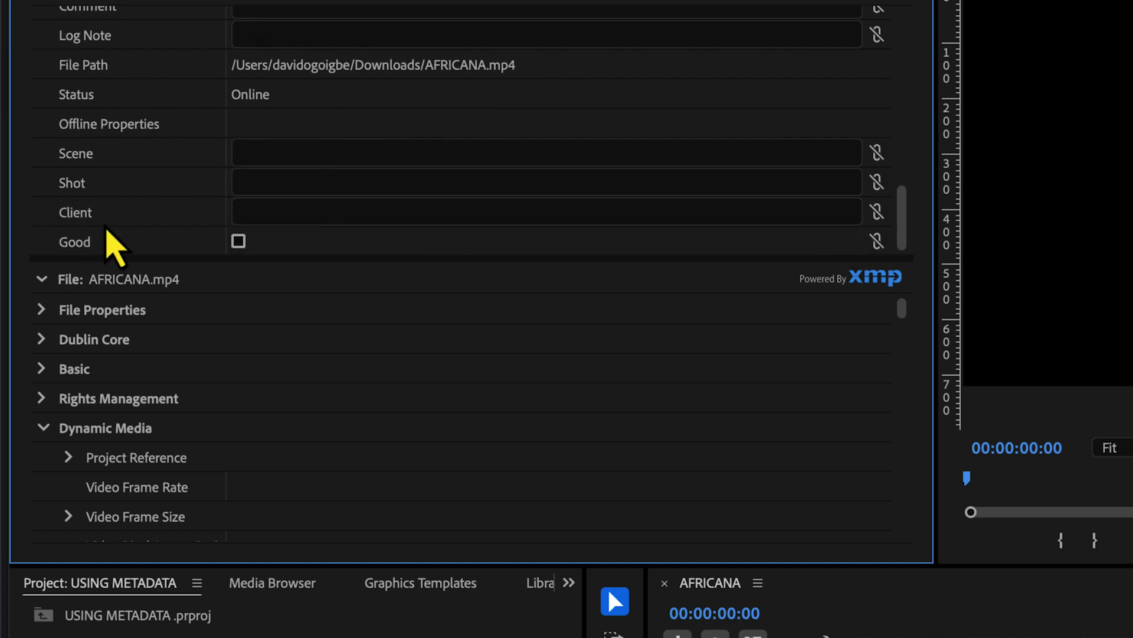
{"action": "left_click", "coordinate": [321, 150]}
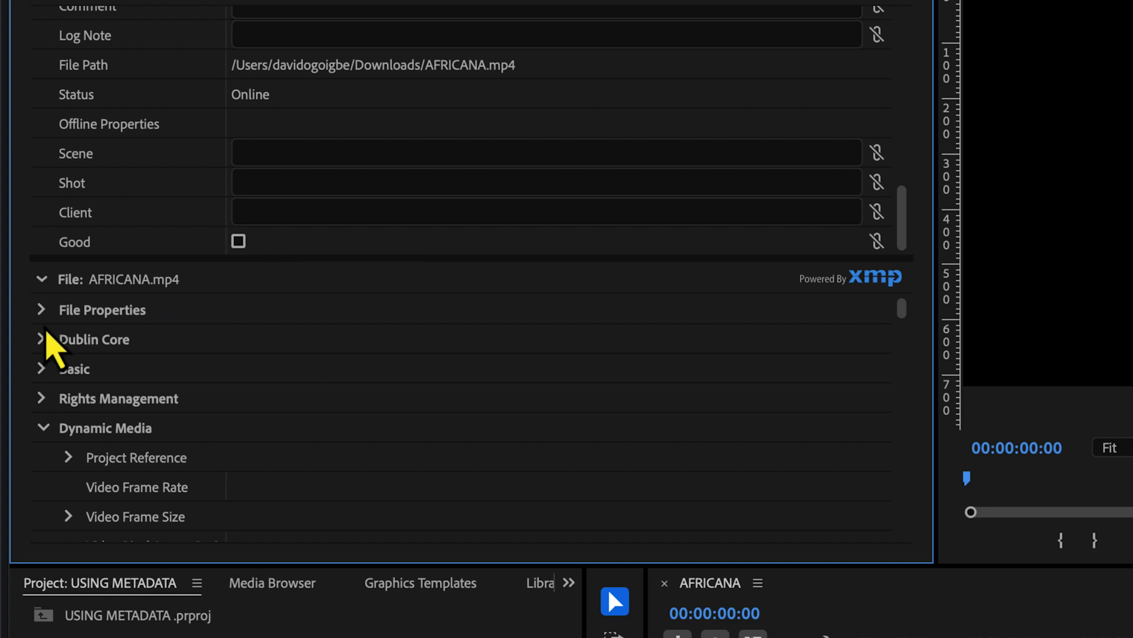
Expand the File Properties metadata of AFRICANA.mp4 and examine its type, dates and size
{"action": "left_click", "coordinate": [41, 310]}
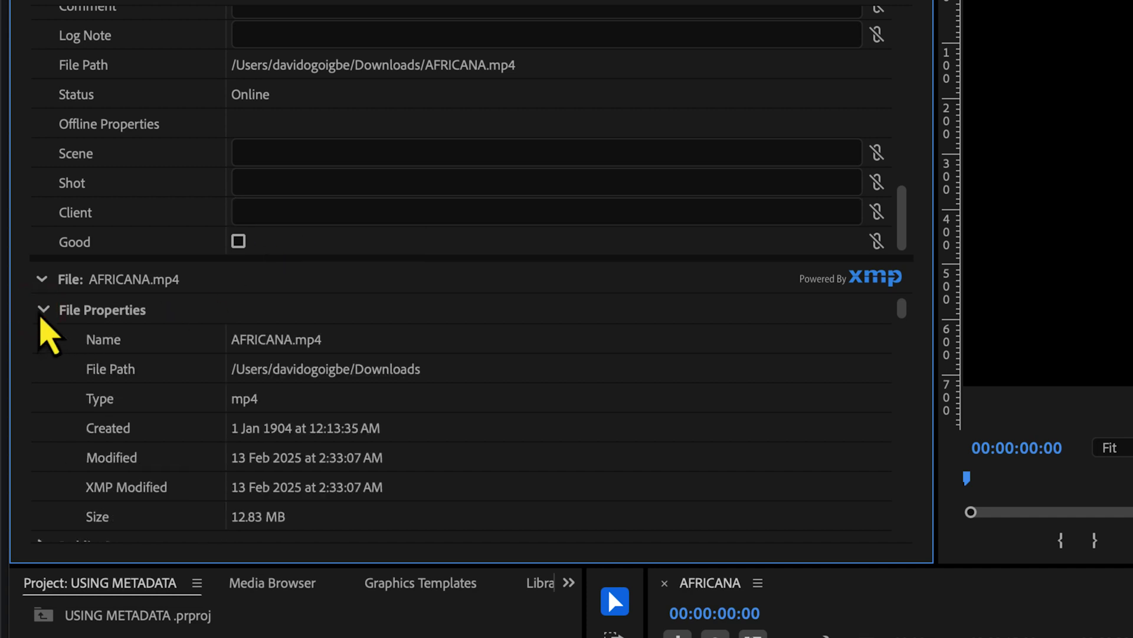
{"action": "scroll", "coordinate": [144, 381], "scroll_direction": "down", "scroll_amount": 3}
{"action": "scroll", "coordinate": [148, 387], "scroll_direction": "up", "scroll_amount": 2}
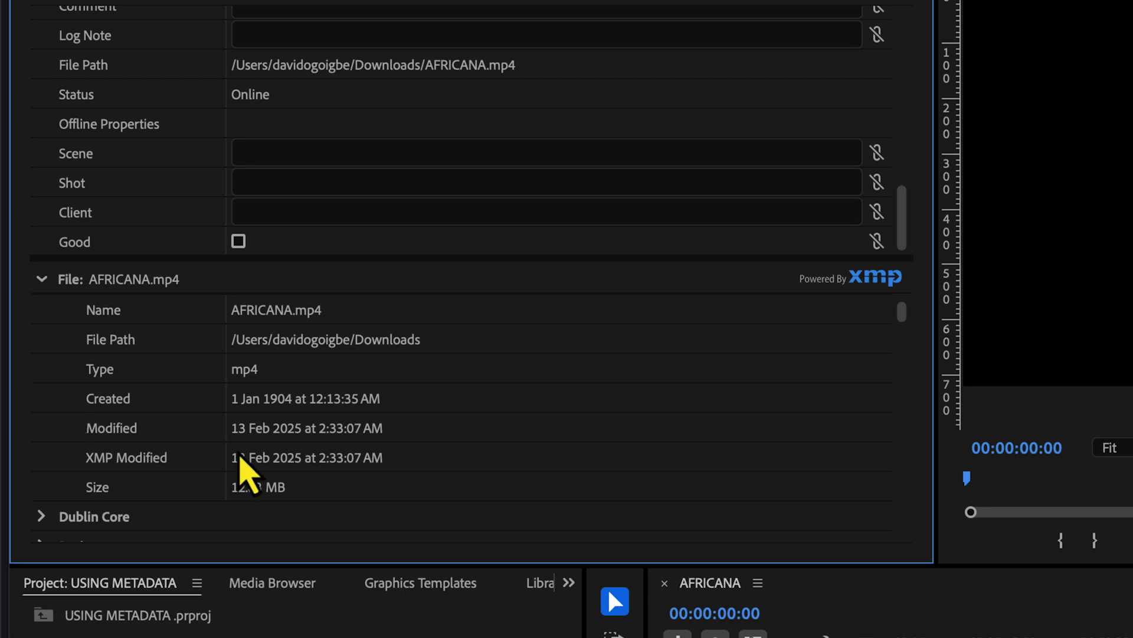
{"action": "scroll", "coordinate": [245, 469], "scroll_direction": "down", "scroll_amount": 1}
{"action": "scroll", "coordinate": [240, 456], "scroll_direction": "up", "scroll_amount": 2}
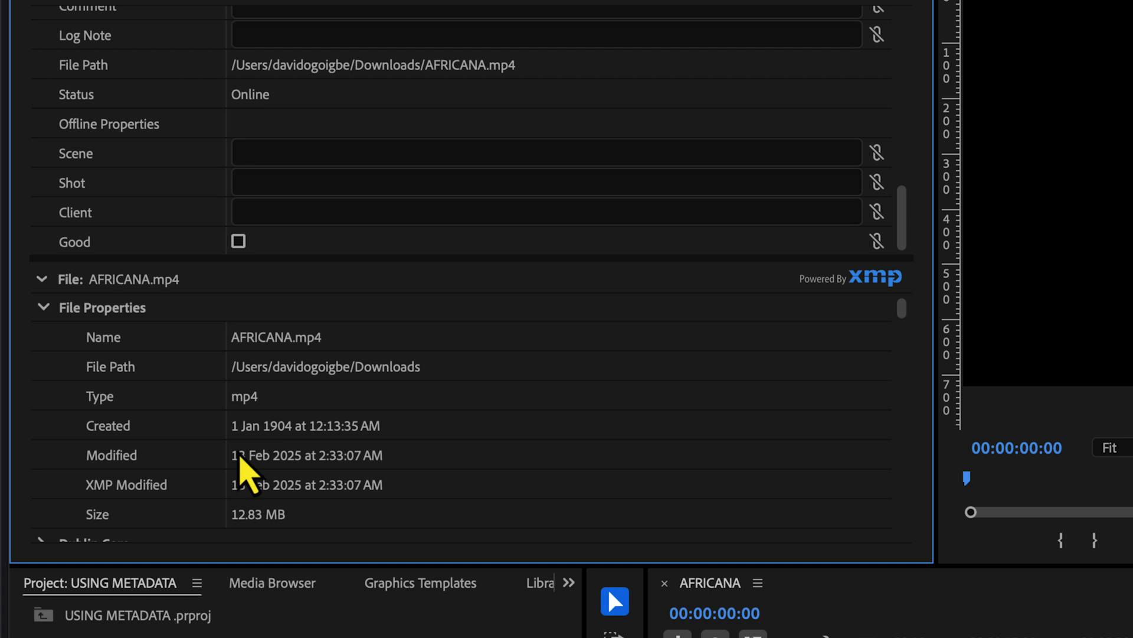
{"action": "scroll", "coordinate": [241, 458], "scroll_direction": "down", "scroll_amount": 4}
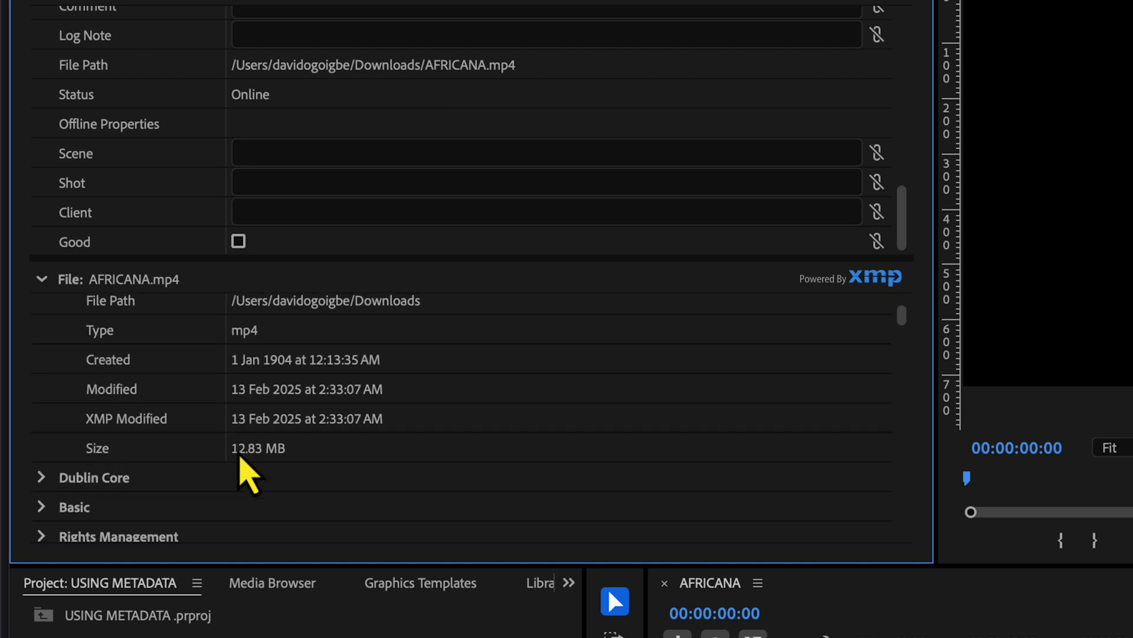
{"action": "scroll", "coordinate": [240, 455], "scroll_direction": "down", "scroll_amount": 4}
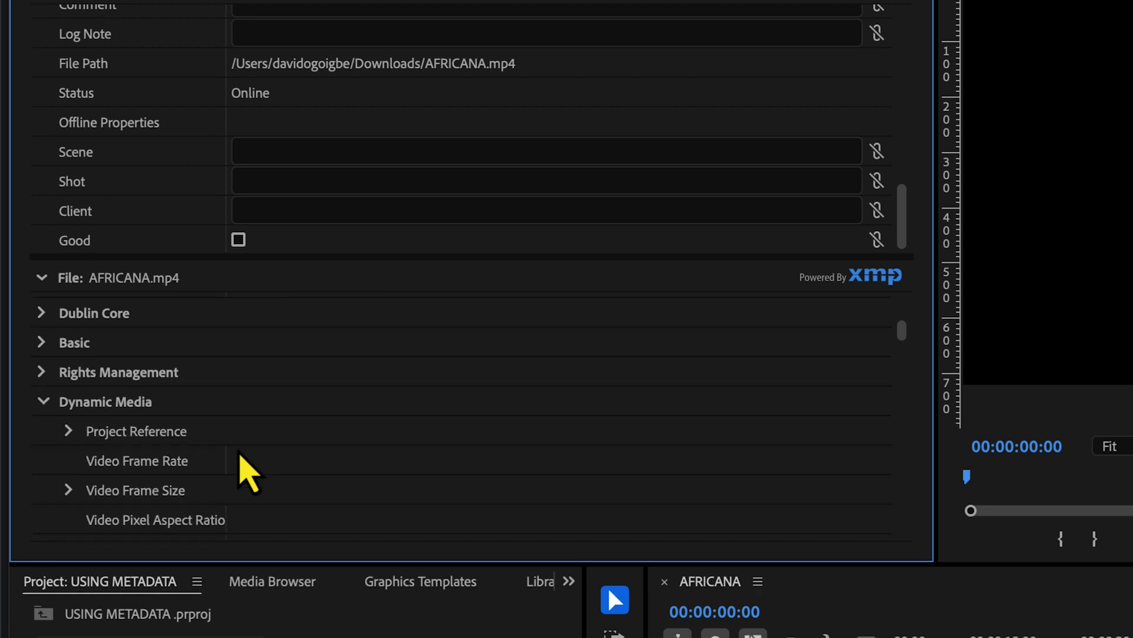
Collapse the Dynamic Media section, examine the Rights Management metadata fields and collapse them again
{"action": "left_click", "coordinate": [42, 409]}
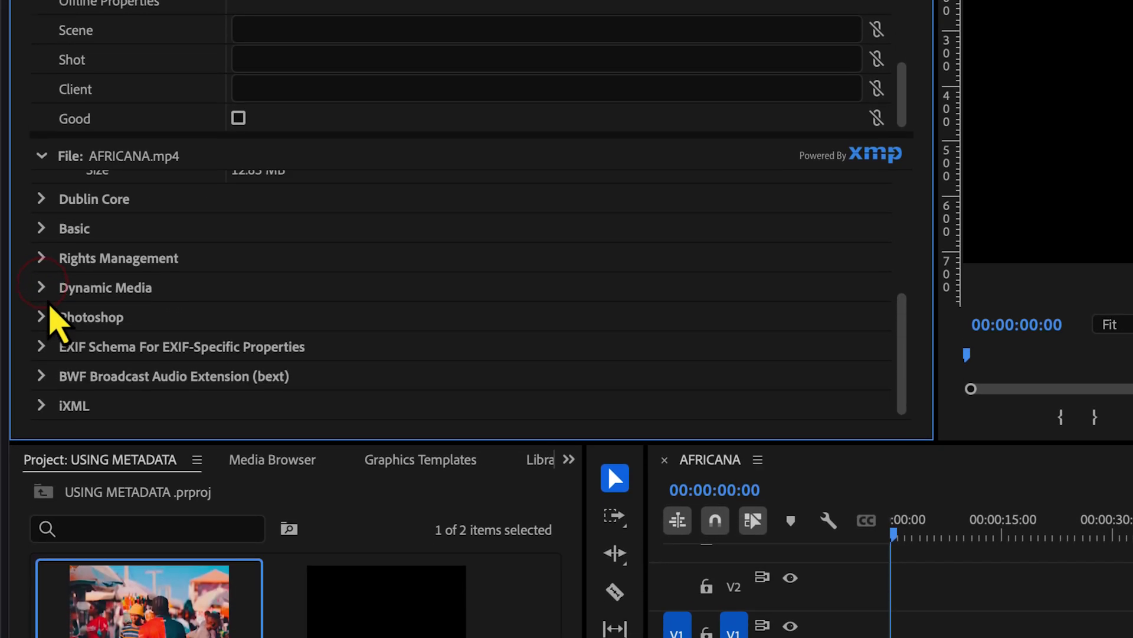
{"action": "left_click", "coordinate": [42, 219]}
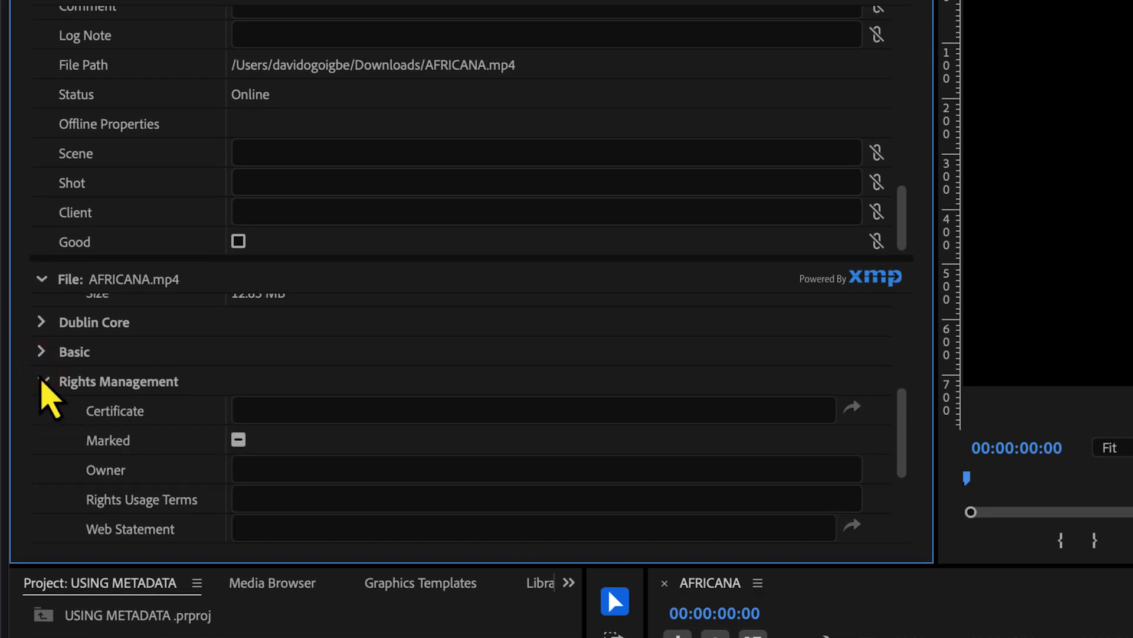
{"action": "scroll", "coordinate": [175, 487], "scroll_direction": "down", "scroll_amount": 3}
{"action": "scroll", "coordinate": [184, 503], "scroll_direction": "up", "scroll_amount": 1}
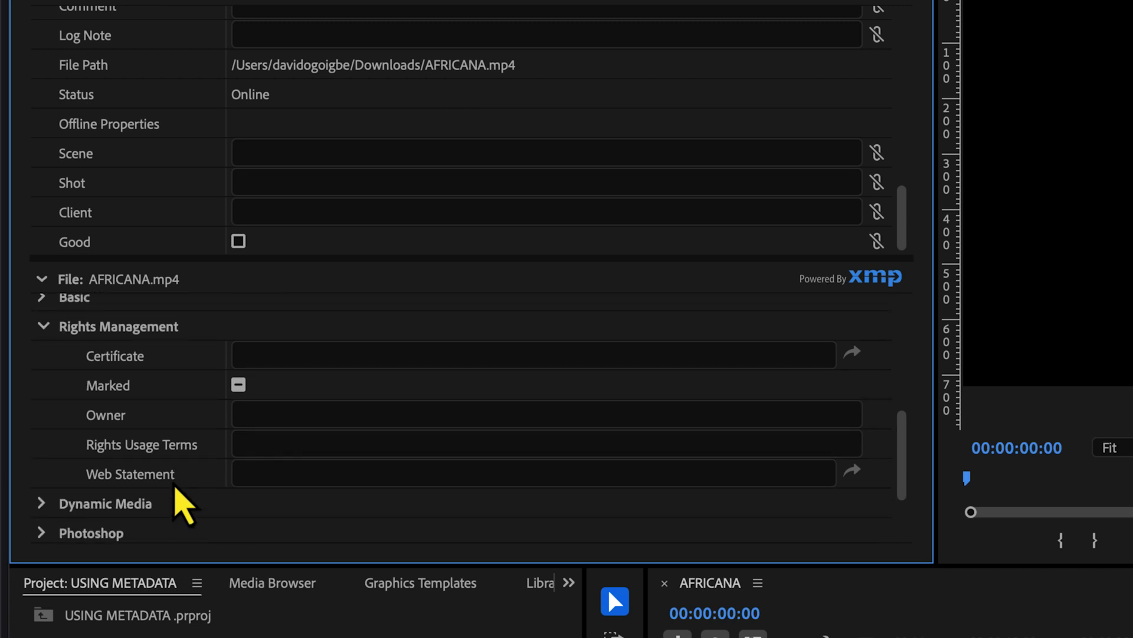
{"action": "left_click", "coordinate": [37, 323]}
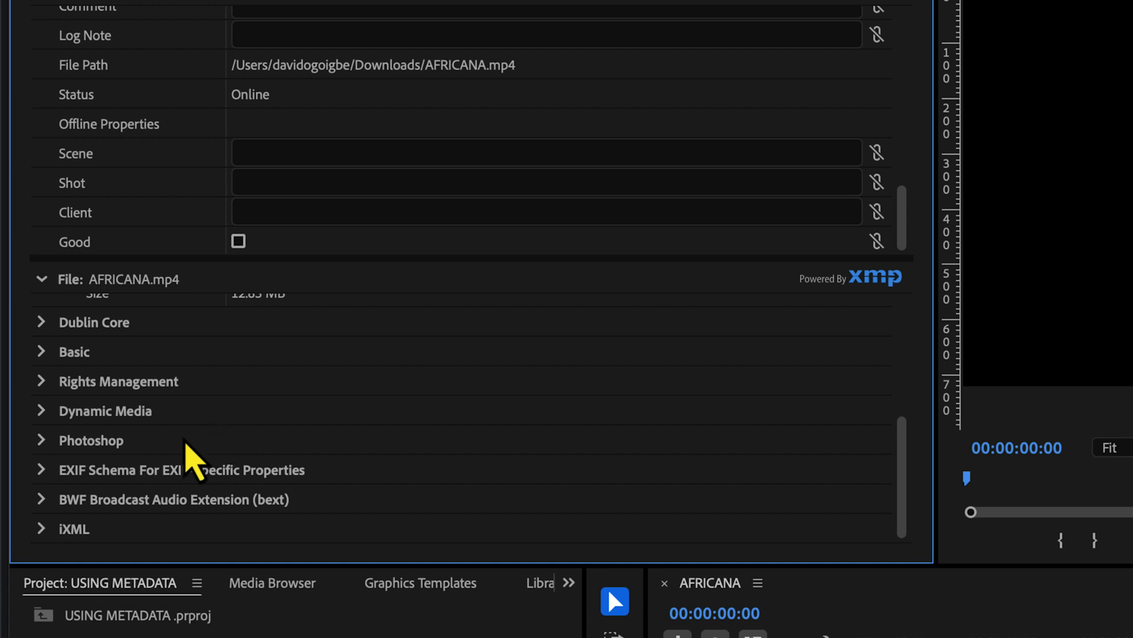
Briefly expand and collapse the Photoshop metadata section and return to the File Properties section
{"action": "left_click", "coordinate": [42, 299]}
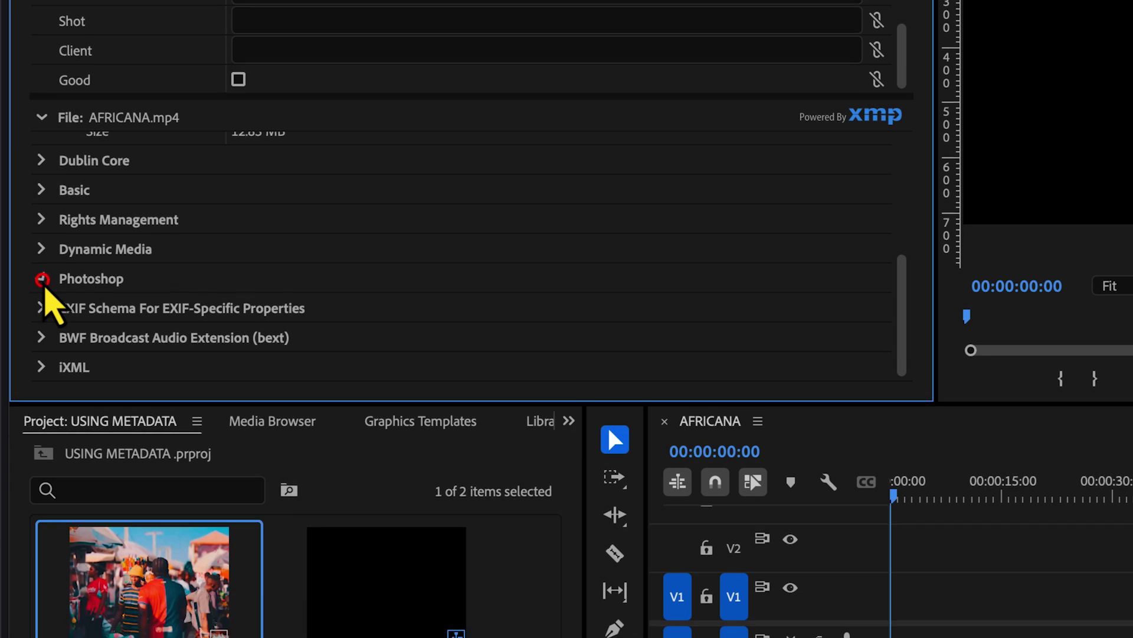
{"action": "left_click", "coordinate": [42, 299]}
{"action": "scroll", "coordinate": [47, 295], "scroll_direction": "up", "scroll_amount": 5}
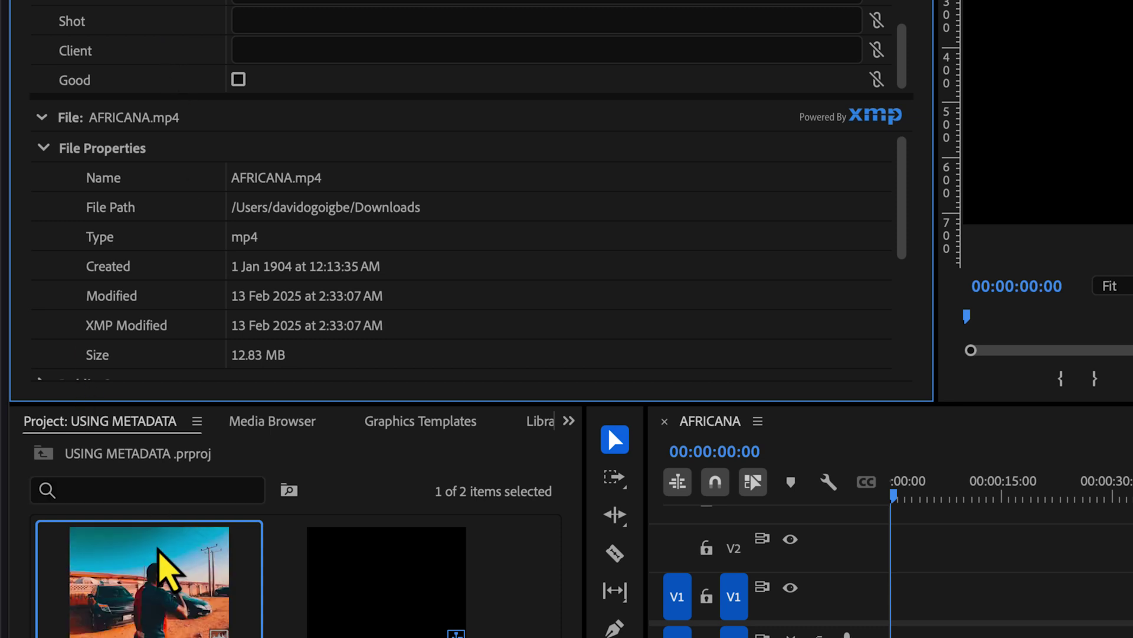
Place AFRICANA.mp4 at the start of the AFRICANA sequence and move the playhead to 00:00:11:28
{"action": "left_click_drag", "start_coordinate": [165, 493], "coordinate": [889, 531]}
{"action": "left_click_drag", "start_coordinate": [893, 453], "coordinate": [903, 456]}
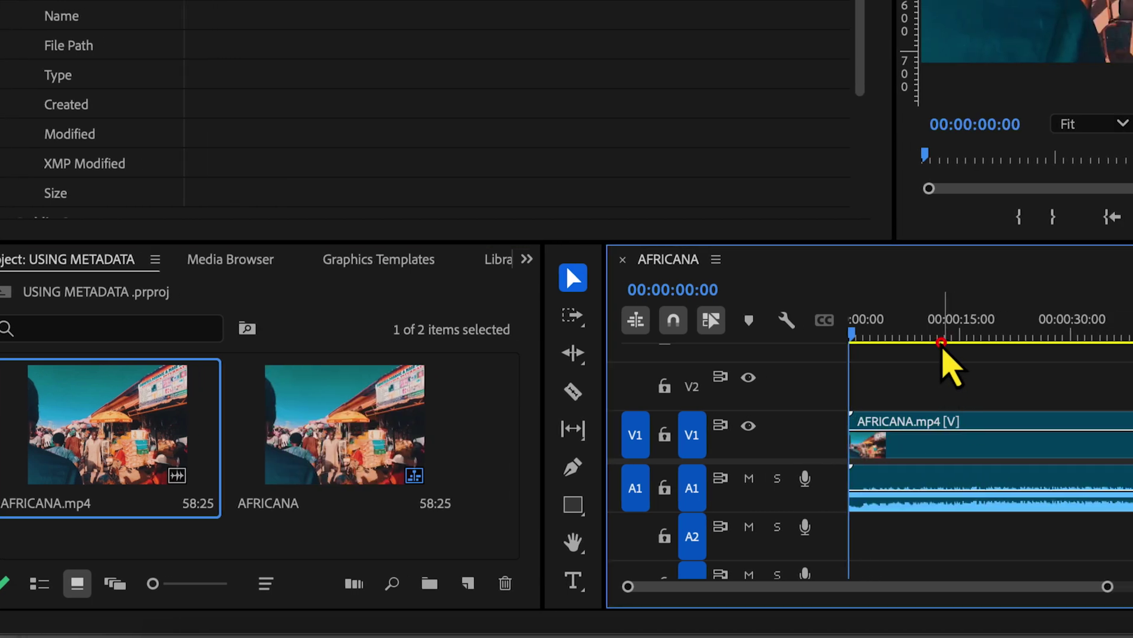
{"action": "left_click", "coordinate": [730, 345]}
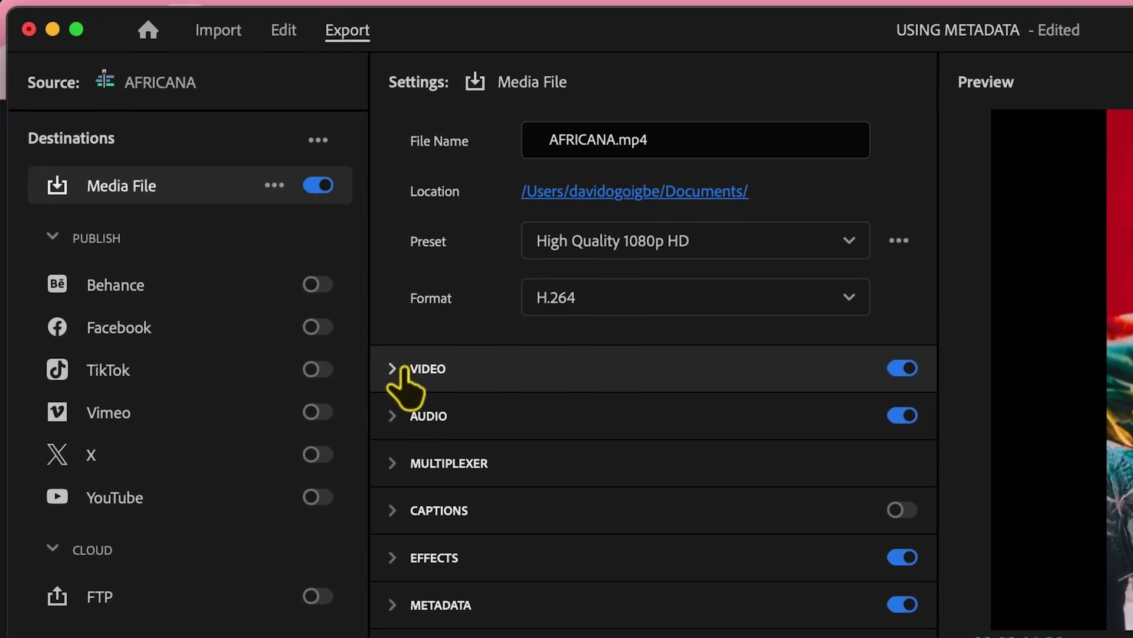
Expand the full video export settings and examine the basic, encoding, bitrate, advanced and VR options
{"action": "left_click", "coordinate": [405, 369]}
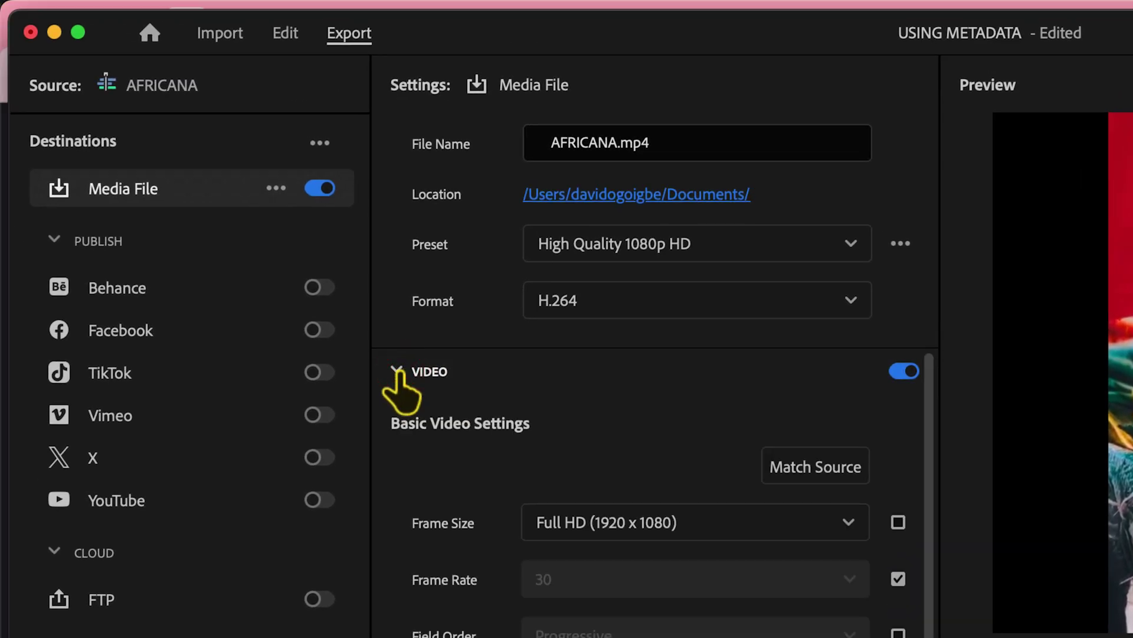
{"action": "left_click", "coordinate": [422, 324]}
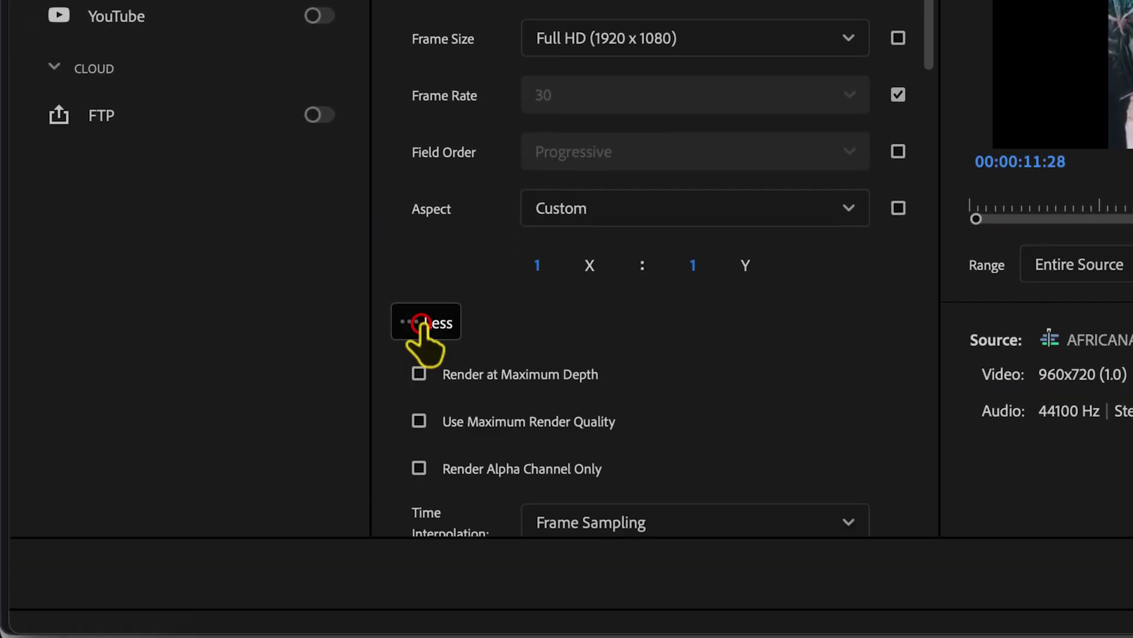
{"action": "scroll", "coordinate": [551, 337], "scroll_direction": "down", "scroll_amount": 7}
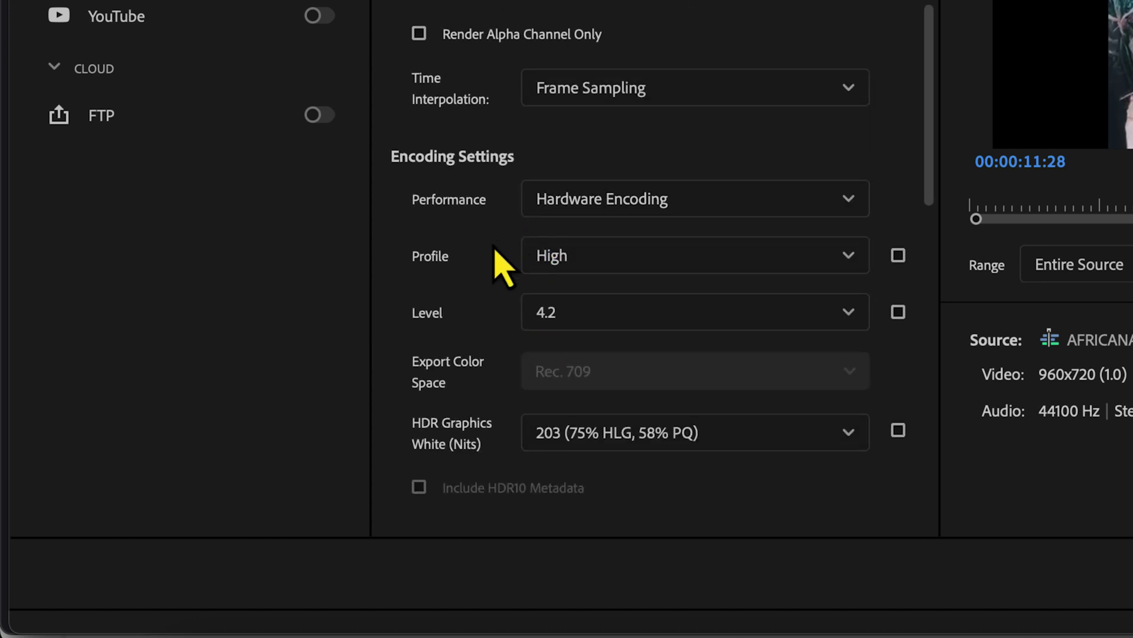
{"action": "scroll", "coordinate": [505, 278], "scroll_direction": "down", "scroll_amount": 3}
{"action": "scroll", "coordinate": [509, 289], "scroll_direction": "down", "scroll_amount": 15}
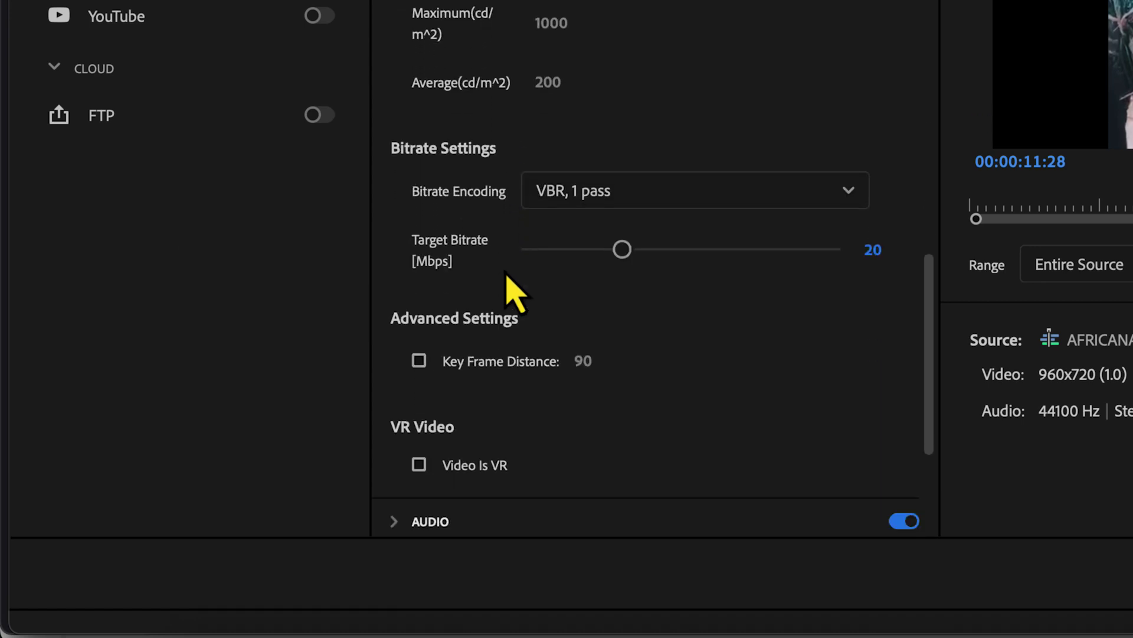
{"action": "scroll", "coordinate": [592, 195], "scroll_direction": "down", "scroll_amount": 1}
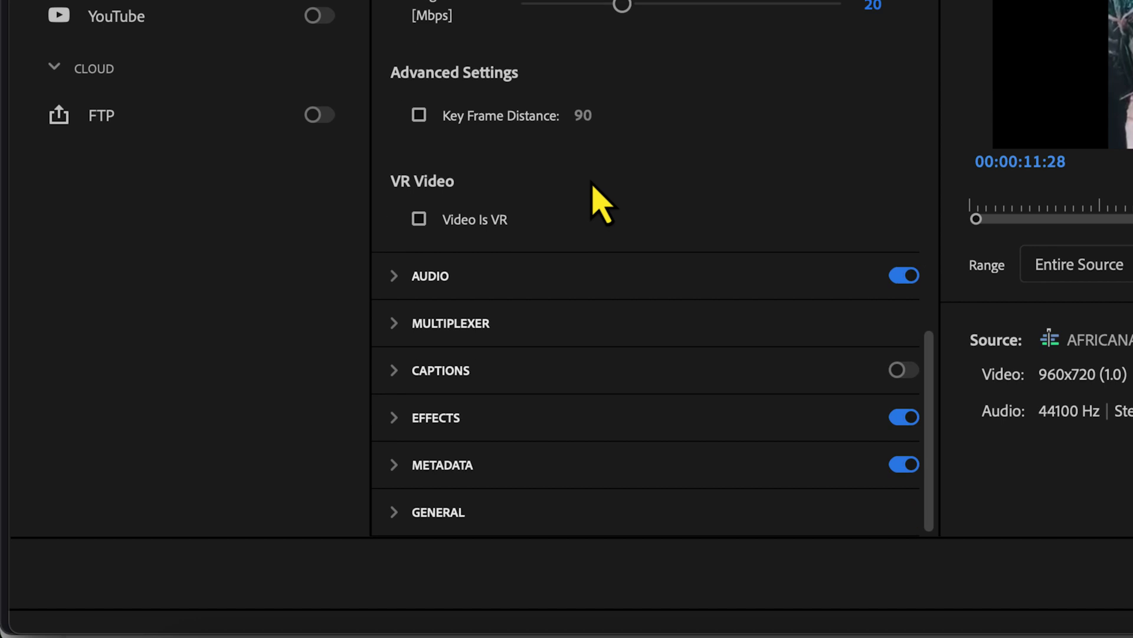
Inspect the metadata export options, keep Embed in Output File selected, and return to the editing workspace
{"action": "left_click", "coordinate": [404, 467]}
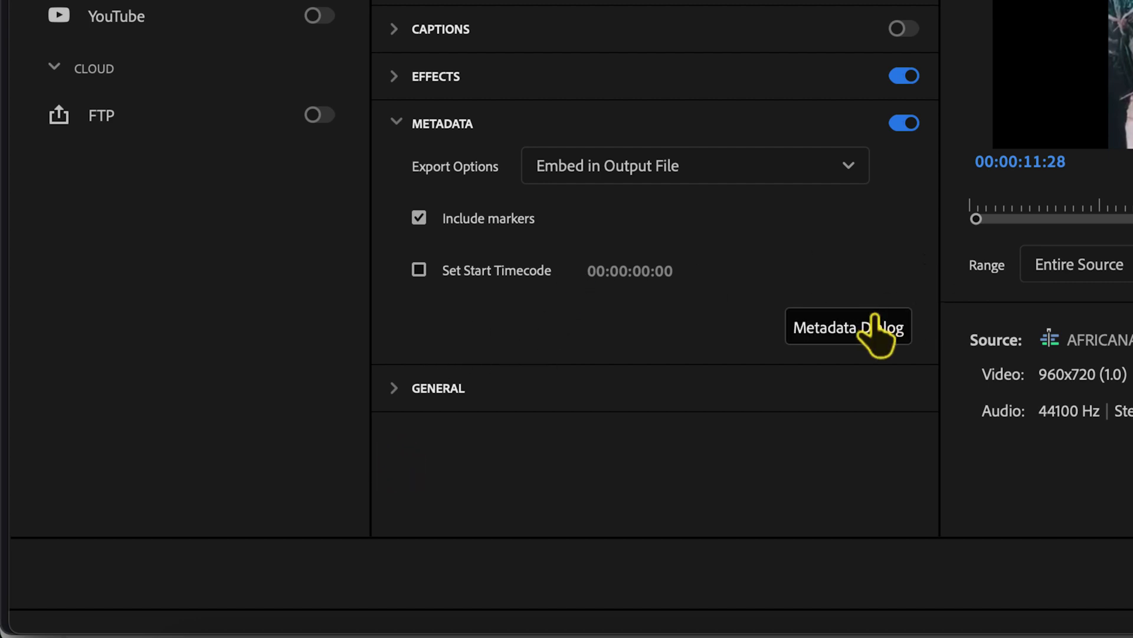
{"action": "left_click", "coordinate": [817, 165]}
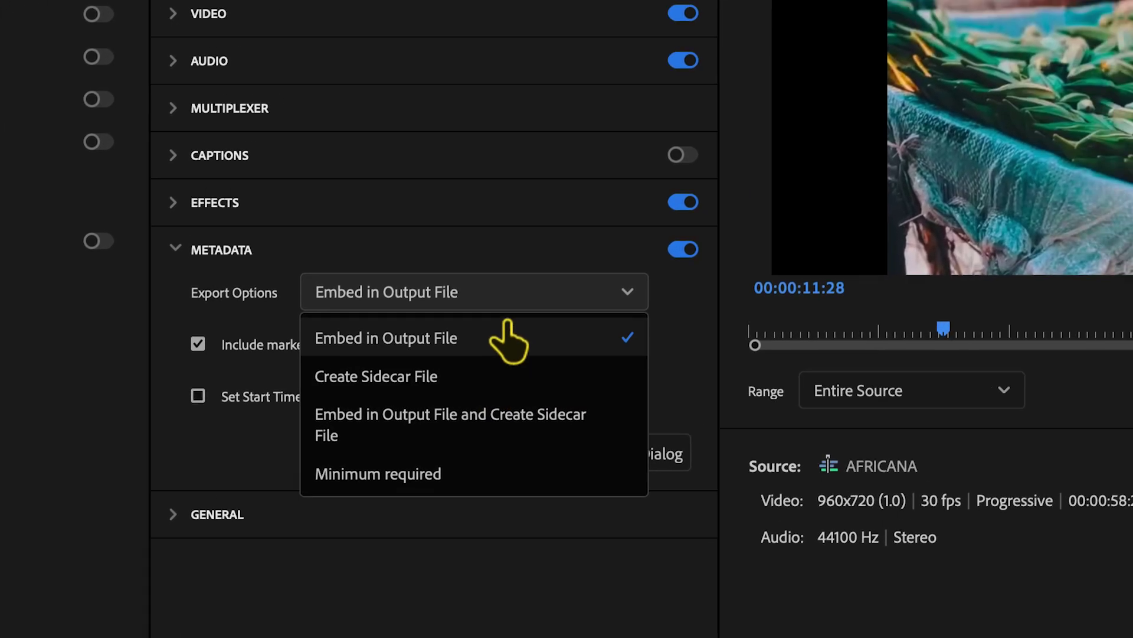
{"action": "left_click", "coordinate": [528, 290]}
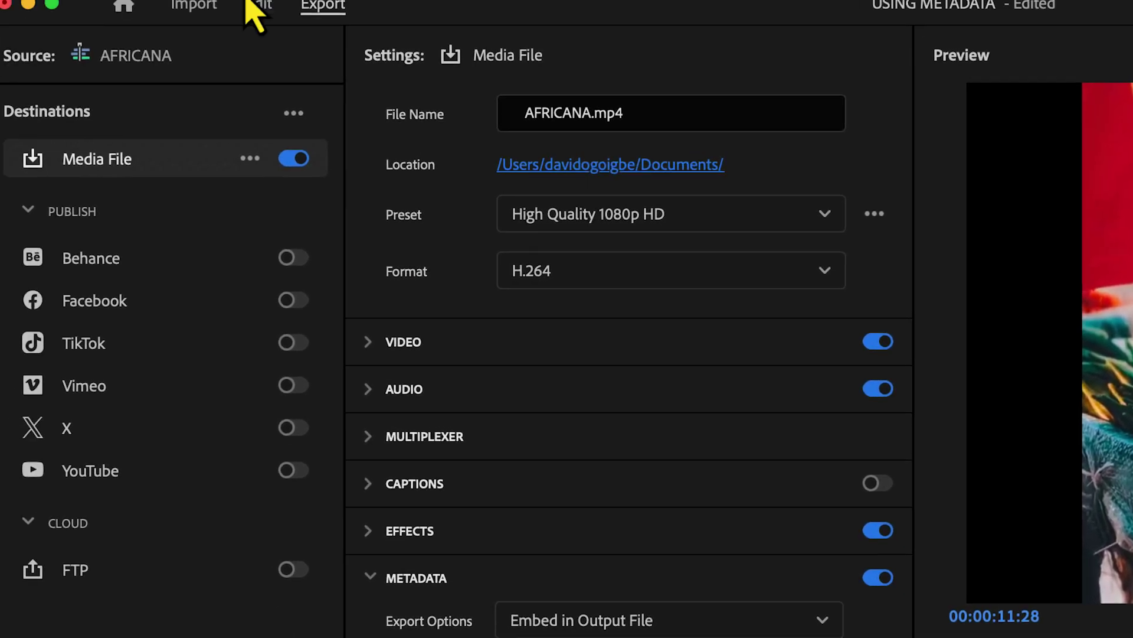
{"action": "left_click", "coordinate": [256, 6]}
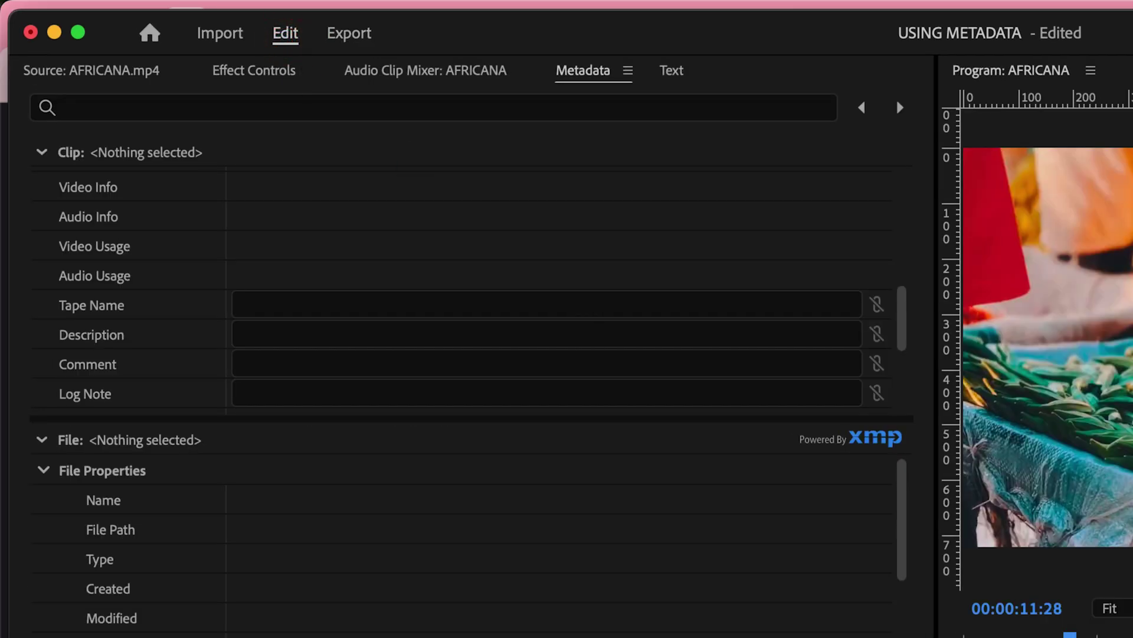